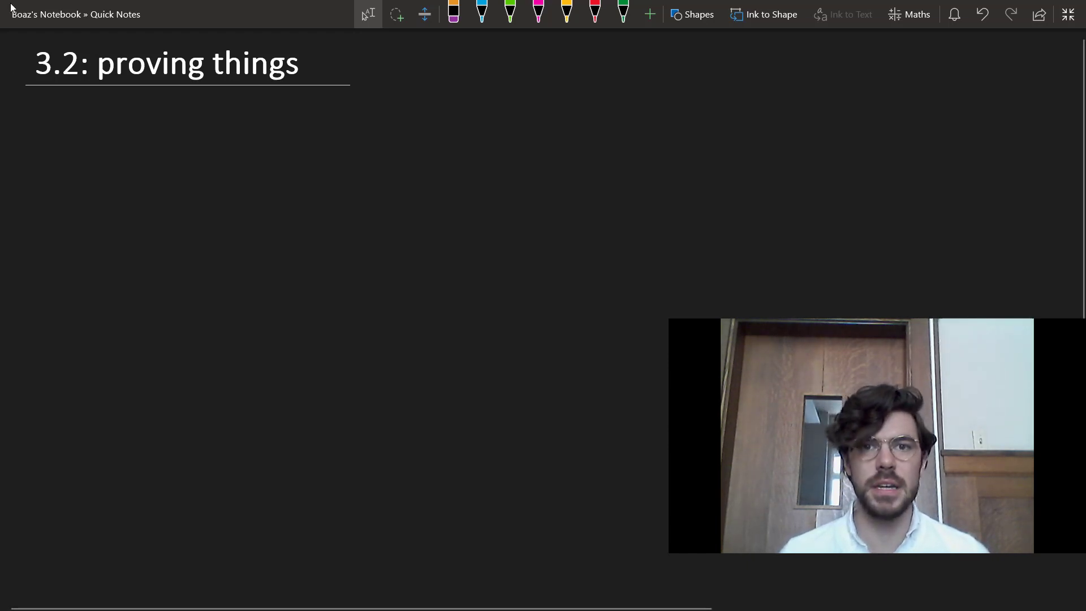
# Step: Pick the yellow pen from the Draw toolbar
pyautogui.click(567, 14)
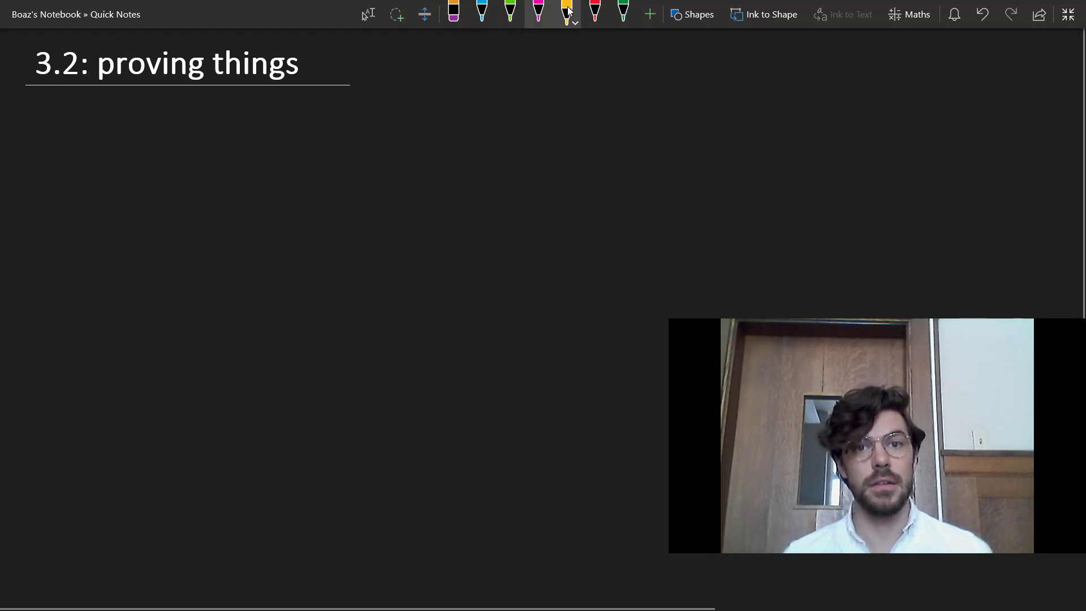
# Step: Switch to the pink pen for the underlined 'Deductive' heading and 'vs.'
pyautogui.click(538, 14)
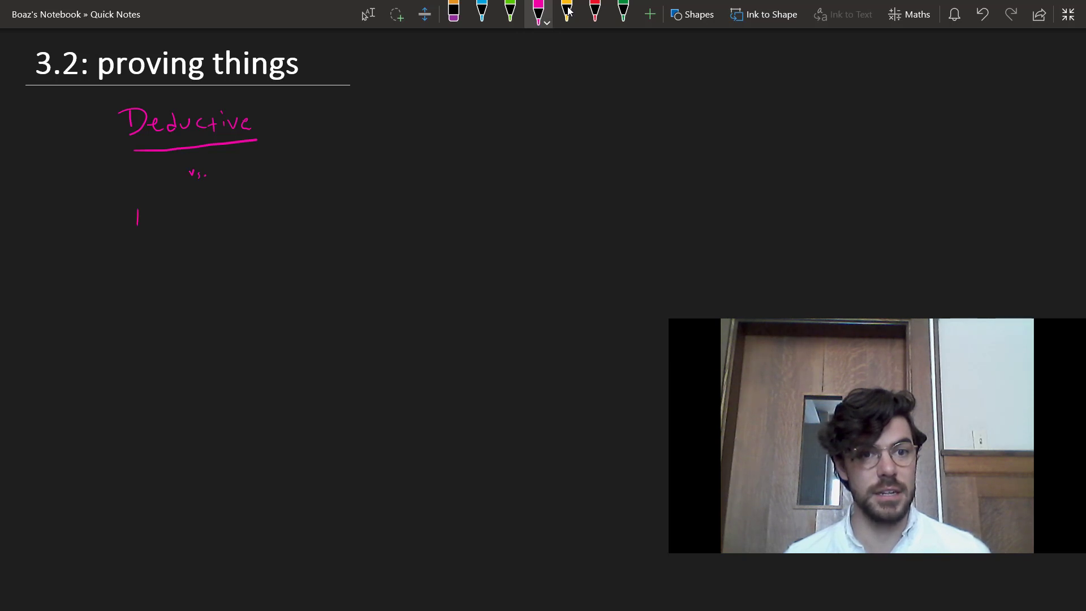
# Step: Switch to the yellow pen for the cloudy-sky and lottery-ticket examples
pyautogui.click(567, 10)
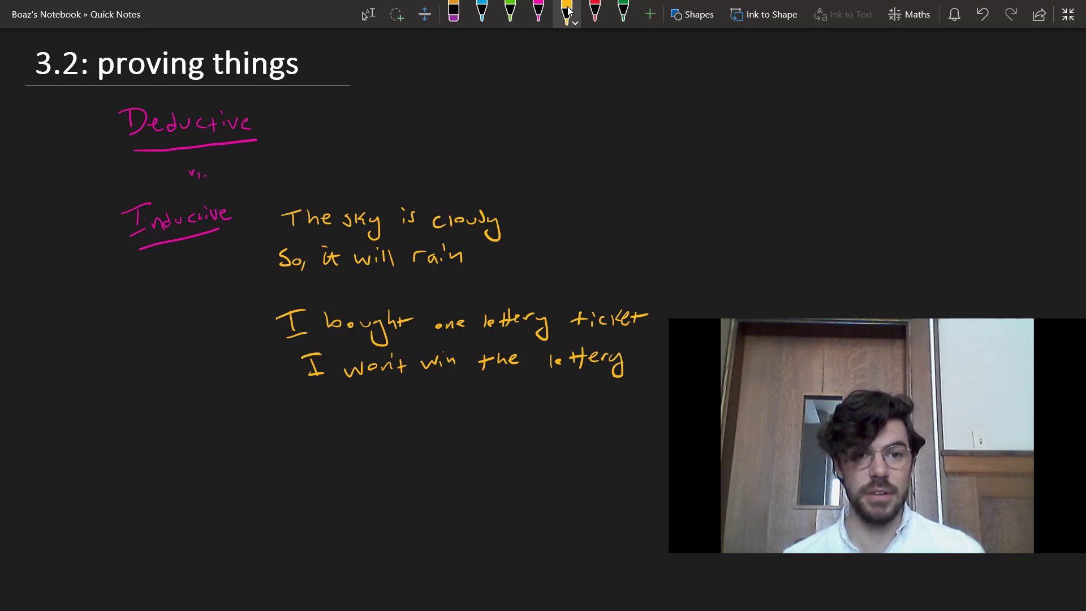
# Step: Draw a pink curly brace grouping the two yellow examples under Inductive
pyautogui.click(539, 13)
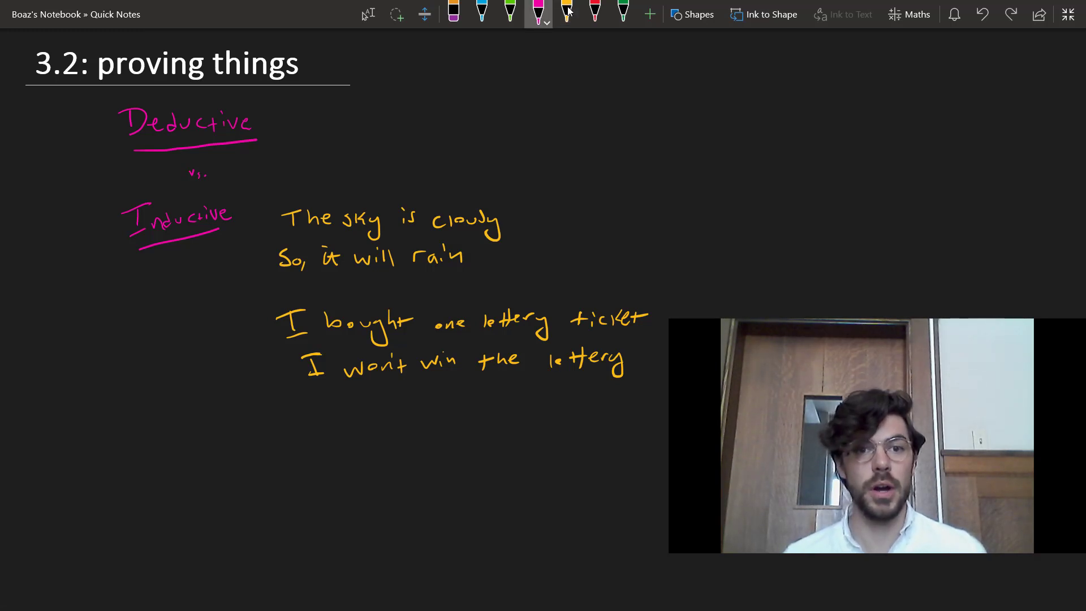
pyautogui.moveTo(259, 222)
pyautogui.mouseDown()
pyautogui.moveTo(249, 321)
pyautogui.moveTo(285, 376)
pyautogui.mouseUp()
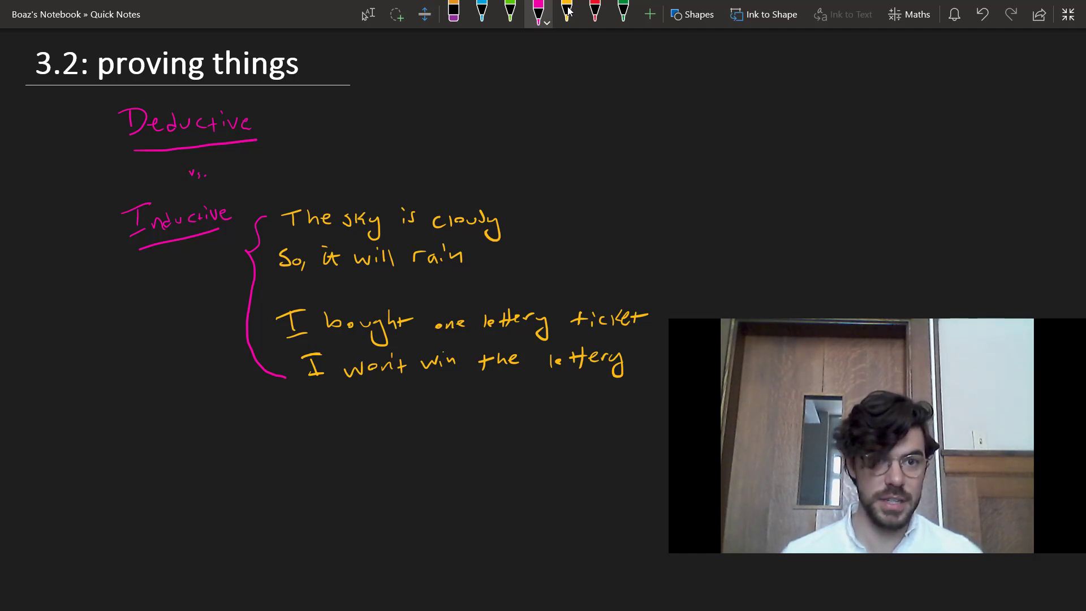
pyautogui.click(567, 12)
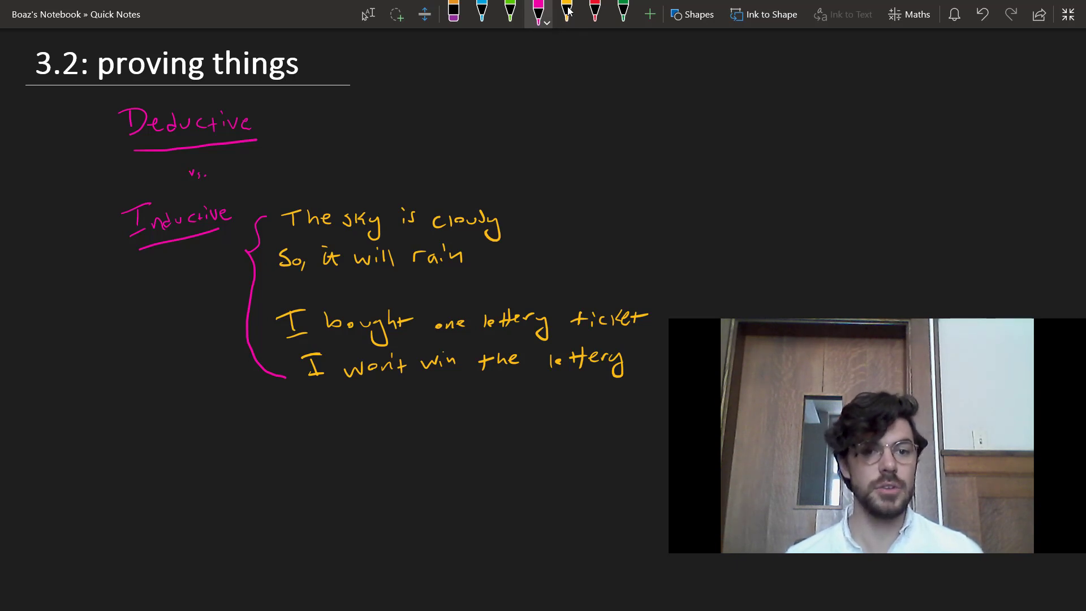
# Step: Draw two pink branch lines from Deductive toward 'formal' and 'informal'
pyautogui.moveTo(298, 123)
pyautogui.mouseDown()
pyautogui.moveTo(364, 105)
pyautogui.moveTo(467, 111)
pyautogui.mouseUp()
pyautogui.moveTo(313, 127); pyautogui.dragTo(506, 151)
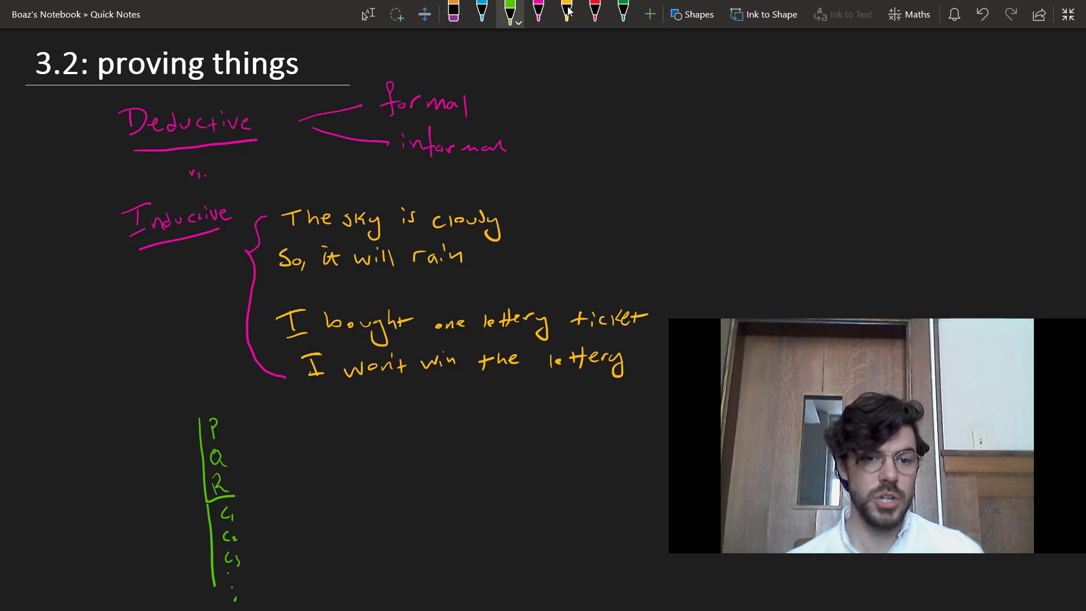
# Step: Write green 'Rule' labels beside the C1, C2, C3 lines of the proof
pyautogui.moveTo(308, 493)
pyautogui.mouseDown()
pyautogui.moveTo(307, 511)
pyautogui.moveTo(312, 501)
pyautogui.moveTo(319, 509)
pyautogui.mouseUp()
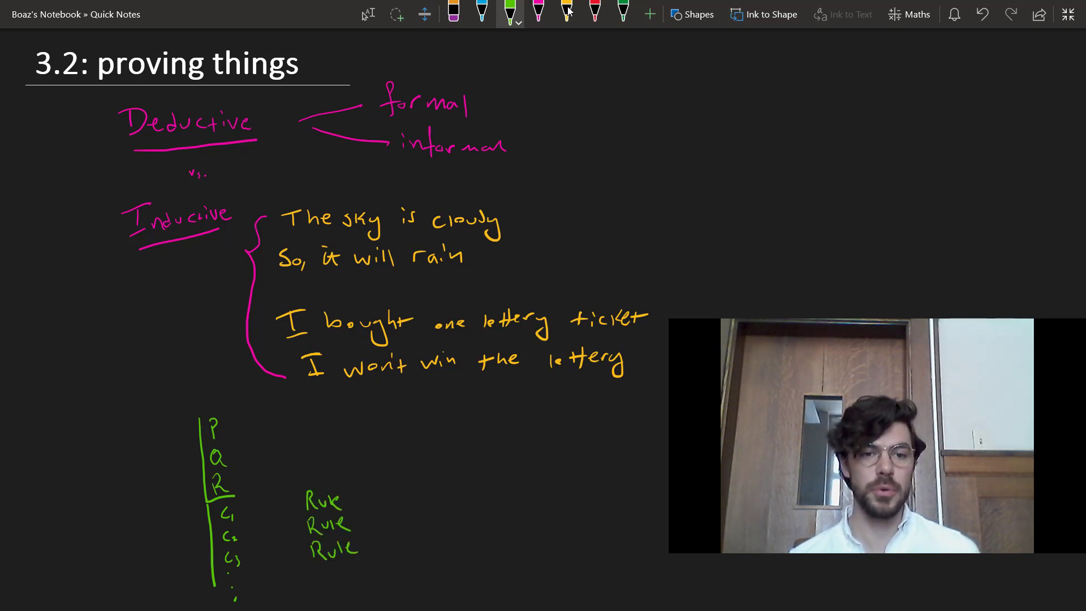